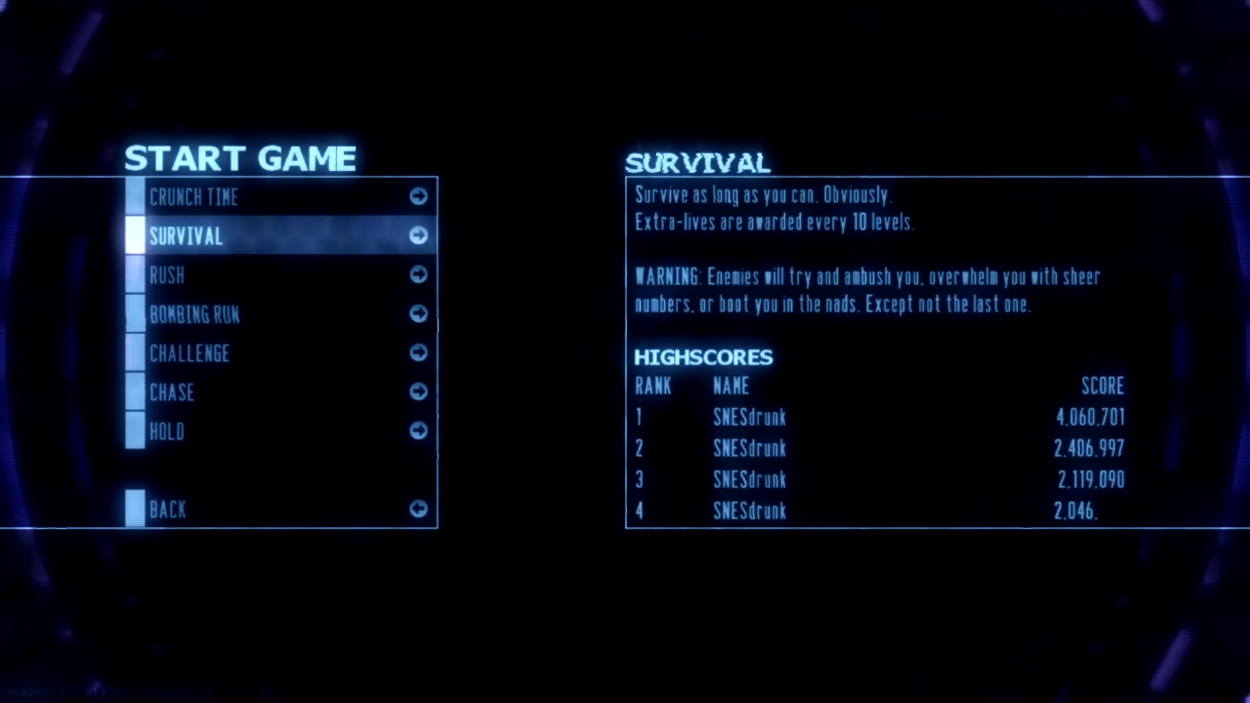
# Step: Browse the Rush, Crunch Time, Challenge and Chase mode descriptions, ending on Chase's high score
pyautogui.press('Down')
pyautogui.press('Up')
pyautogui.press('Up')
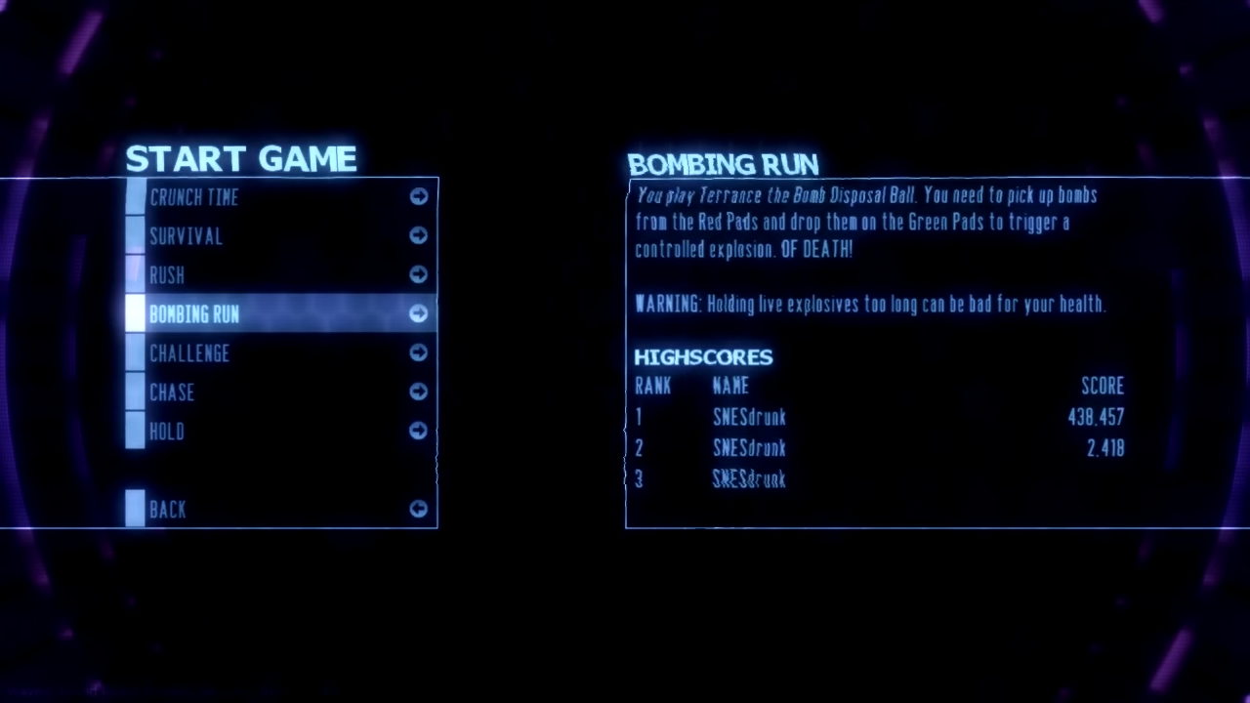
pyautogui.press('Down')
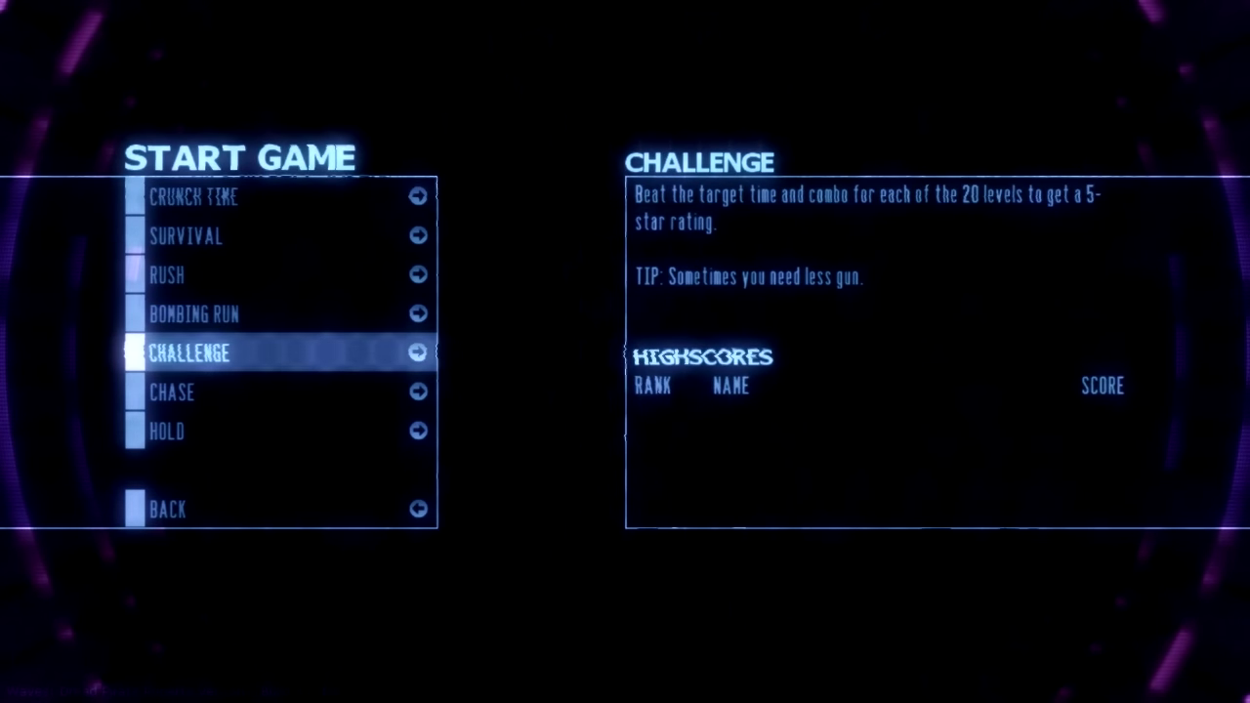
pyautogui.press('Down')
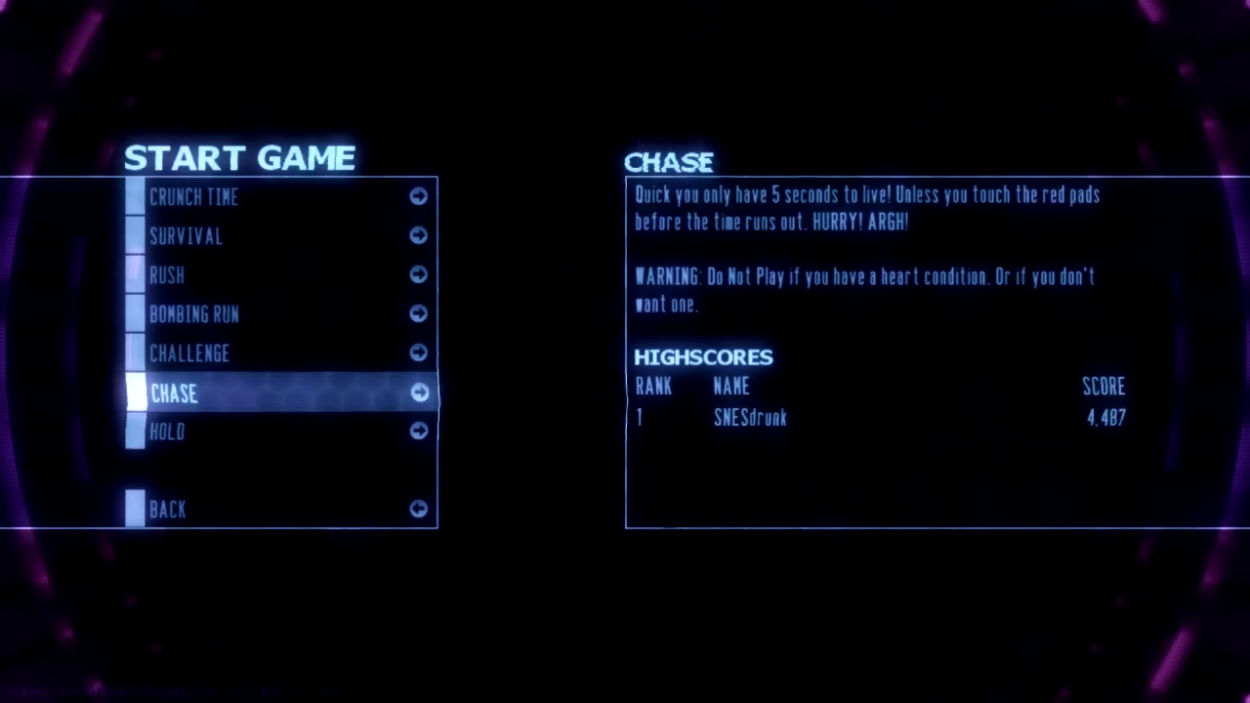